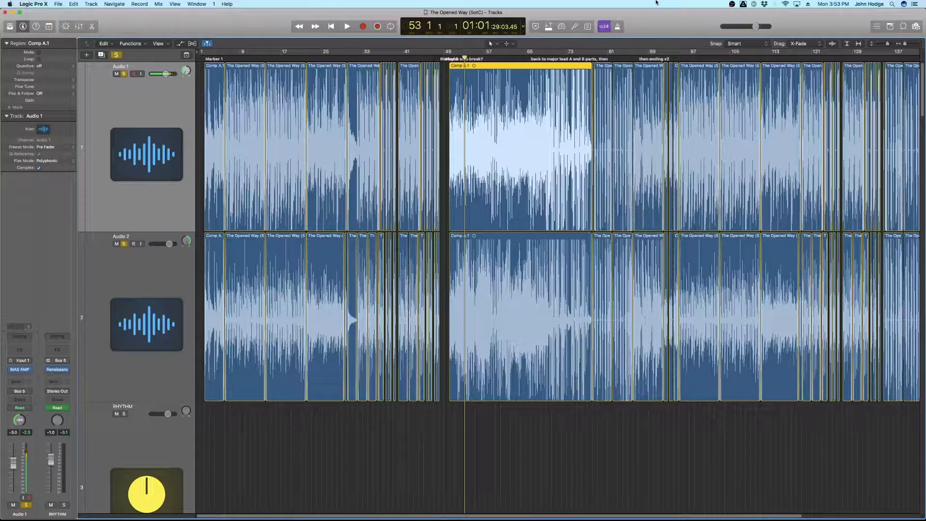
Step: Zoom the tracks in and play the song, alternately soloing Audio 1 and Audio 2 to compare their sound
key("super+Down")
key("super+Right")
key("super+Right")
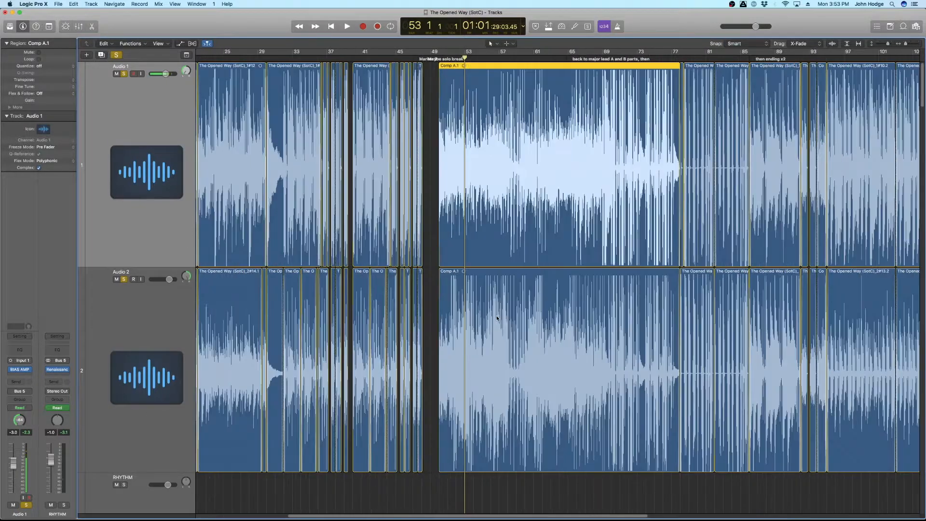
key("super+Right")
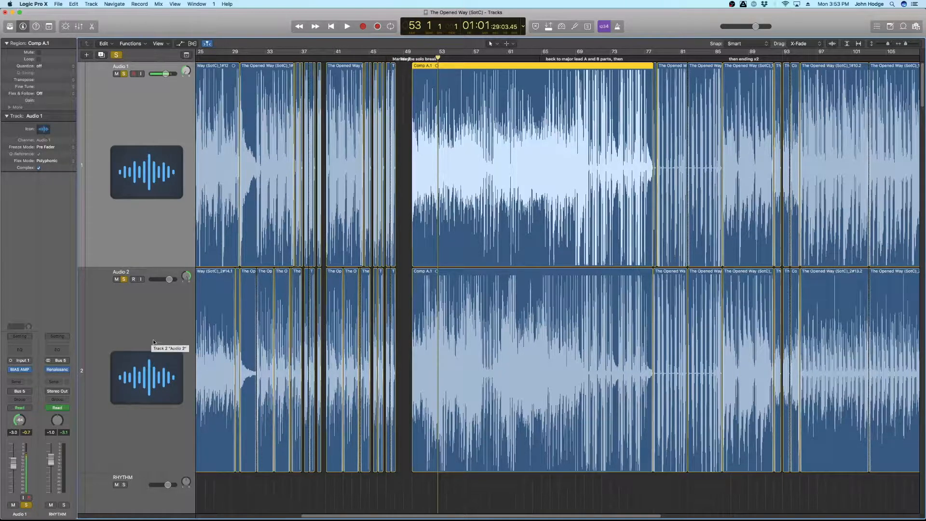
key("space")
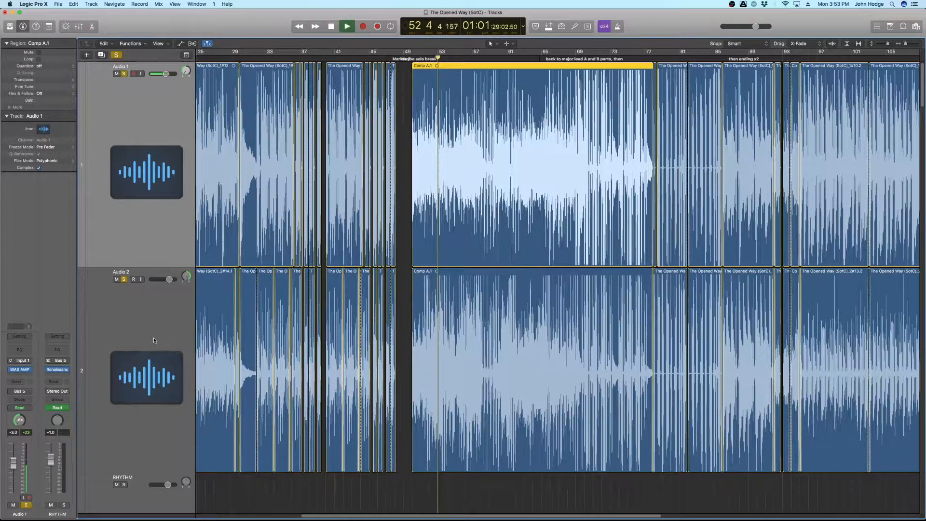
left_click(124, 279)
left_click(124, 279)
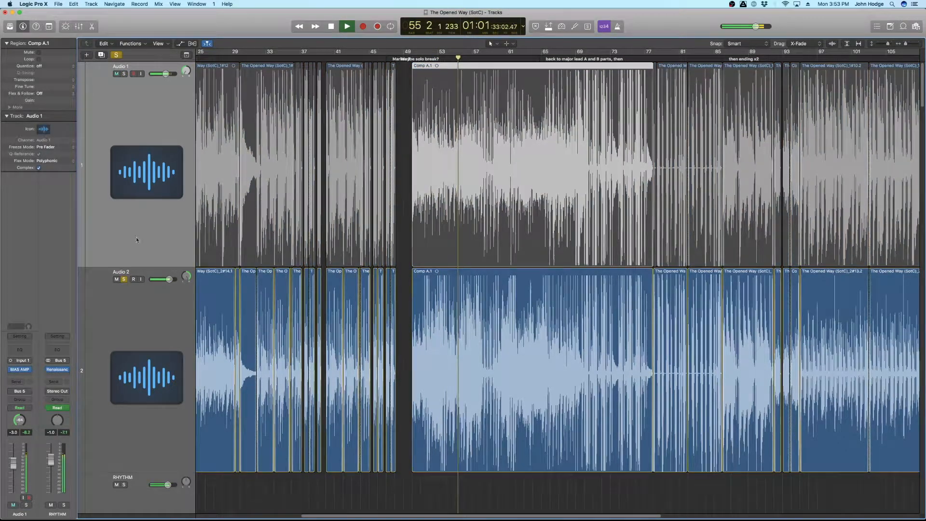
left_click(124, 74)
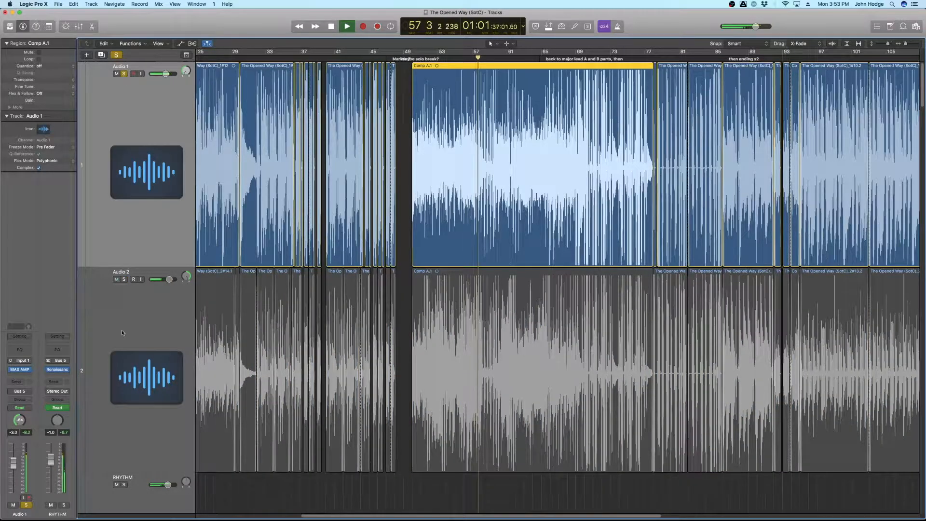
left_click(125, 280)
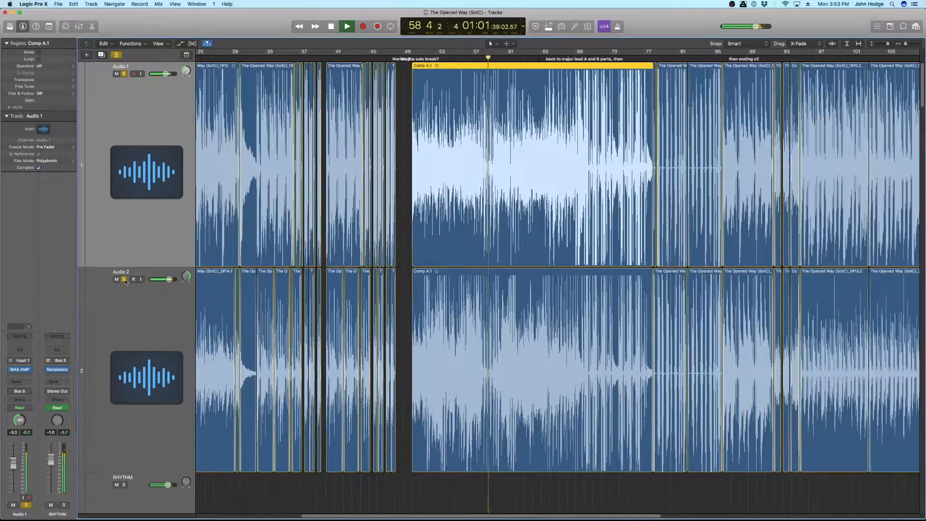
key("space")
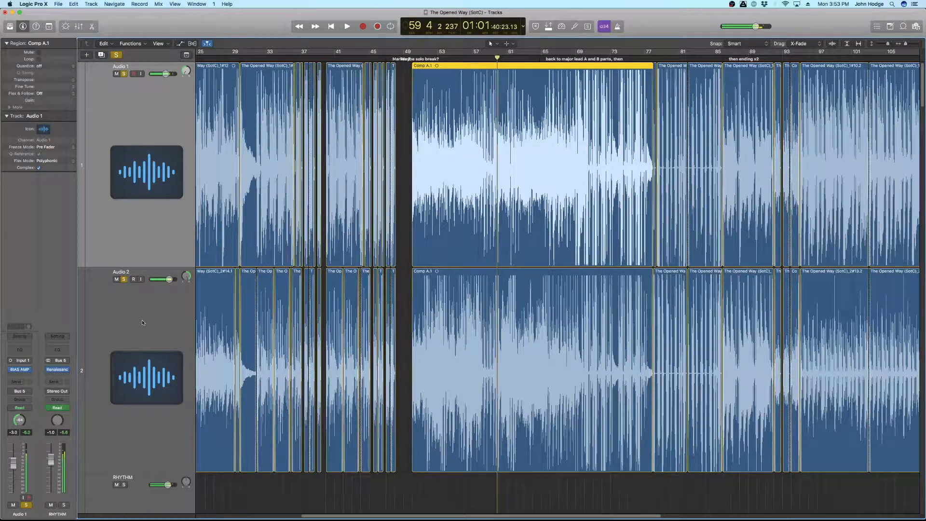
Step: Open the BIAS AMP plugin on Audio 2 and audition the track through it before closing the plugin window
left_click(142, 322)
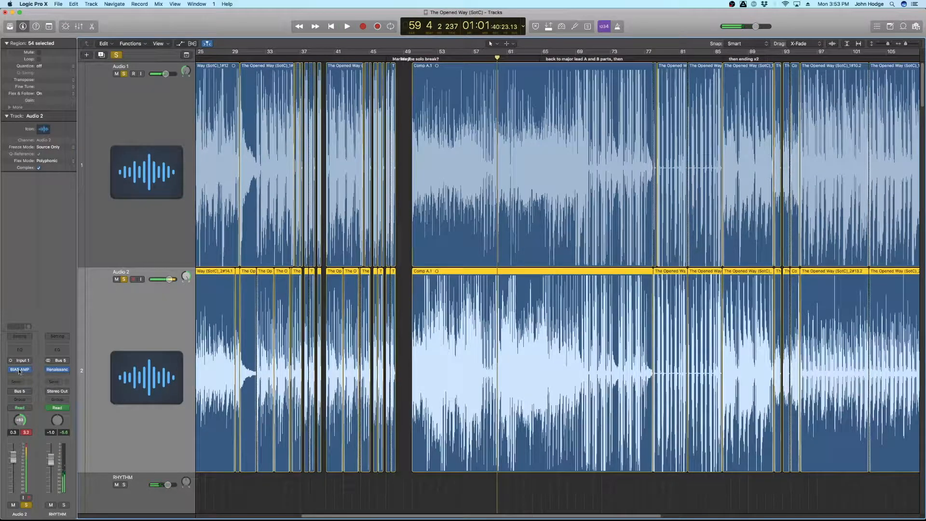
left_click(19, 369)
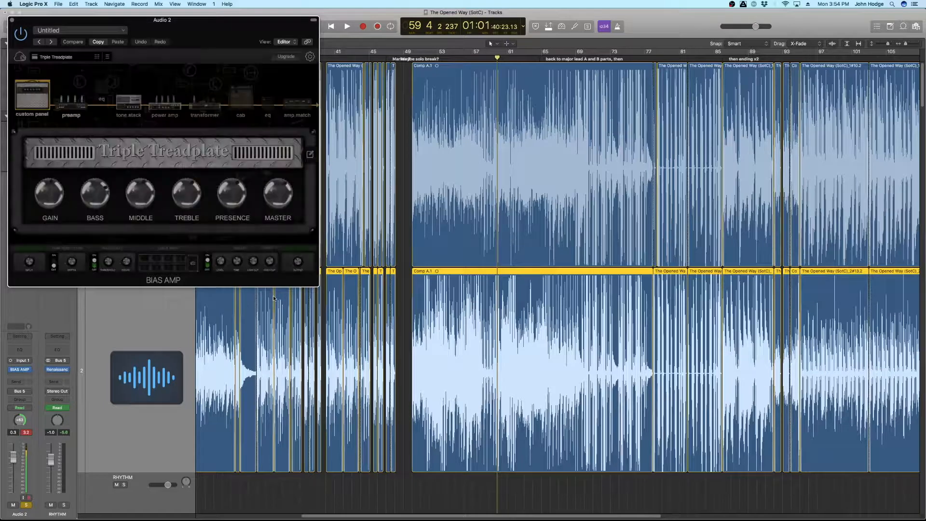
left_click_drag(220, 27, 687, 153)
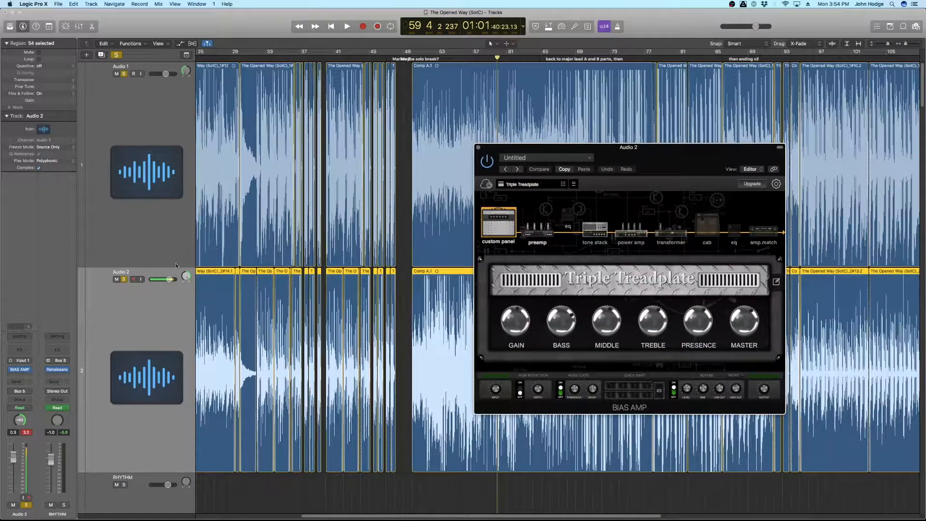
left_click(124, 74)
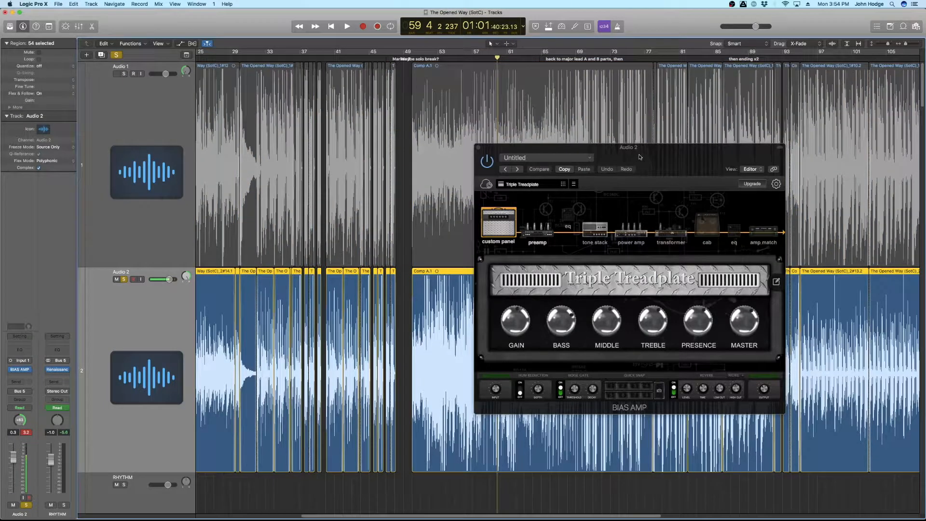
key("space")
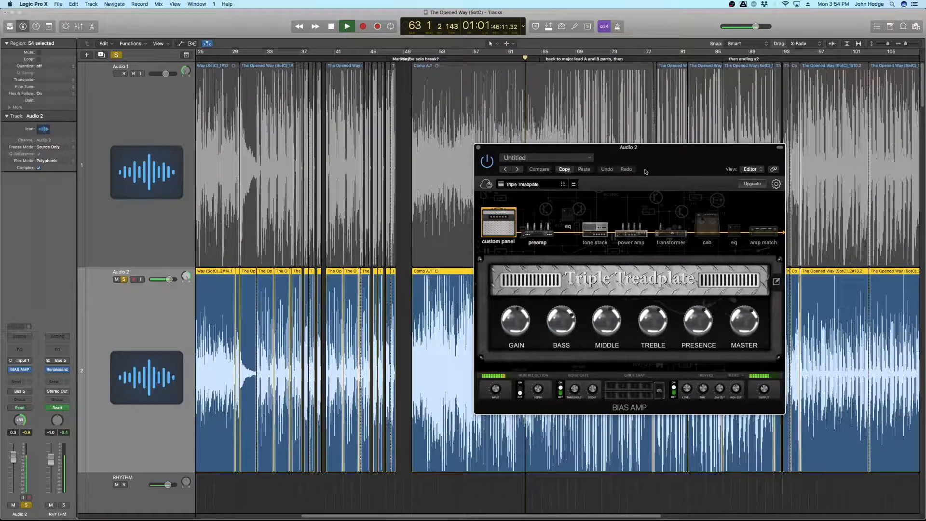
key("space")
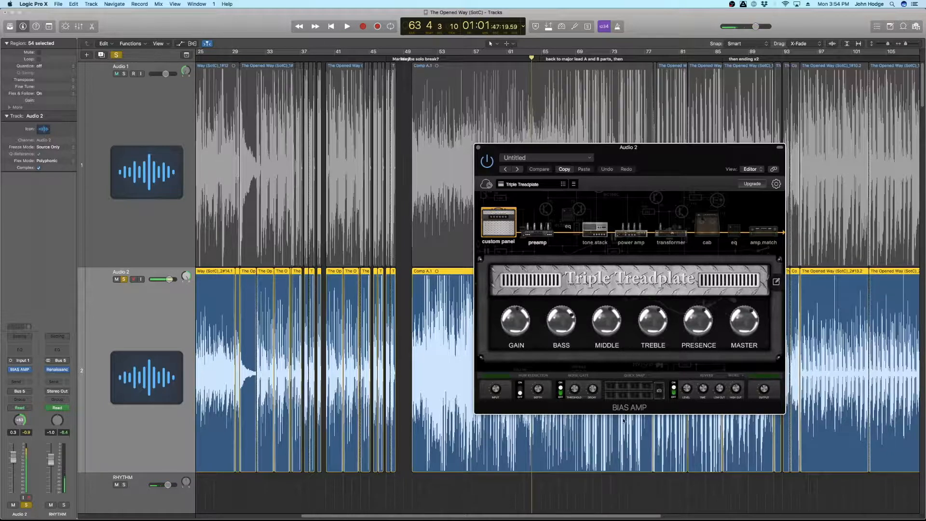
left_click(478, 147)
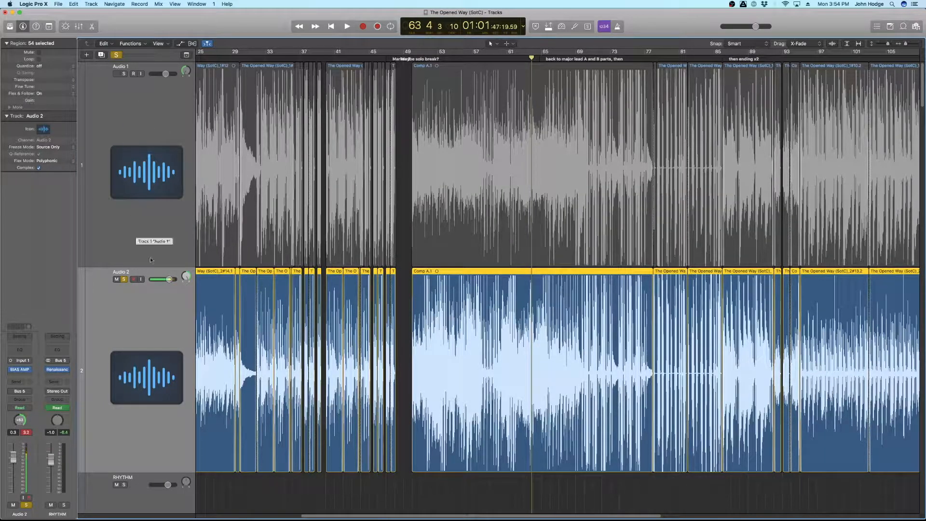
Step: Audition Audio 1 against Audio 2 during playback by switching solo between the two tracks
left_click(131, 93)
left_click(124, 74)
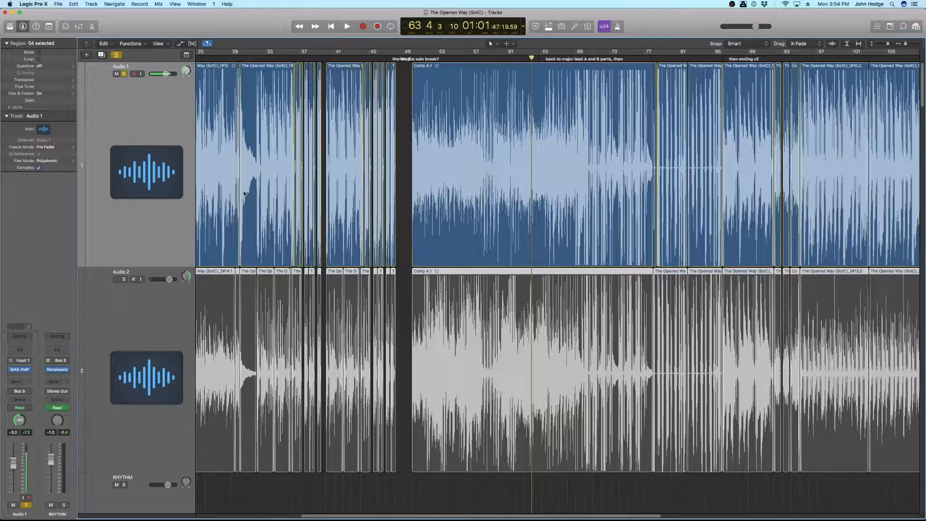
key("space")
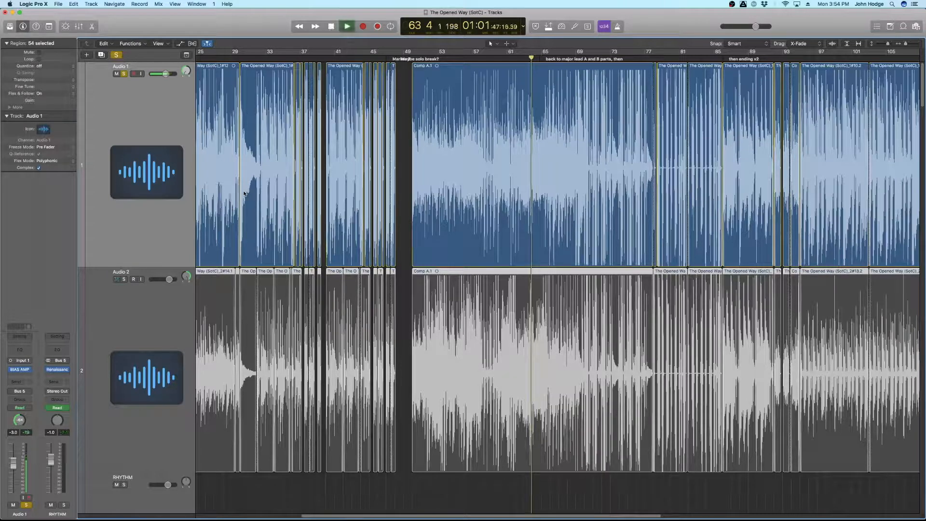
left_click(123, 279)
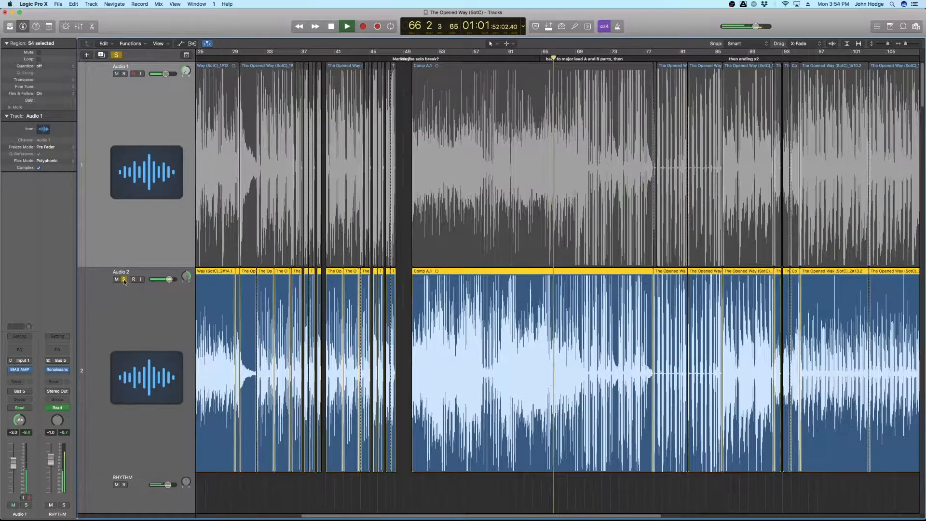
key("space")
left_click(124, 279)
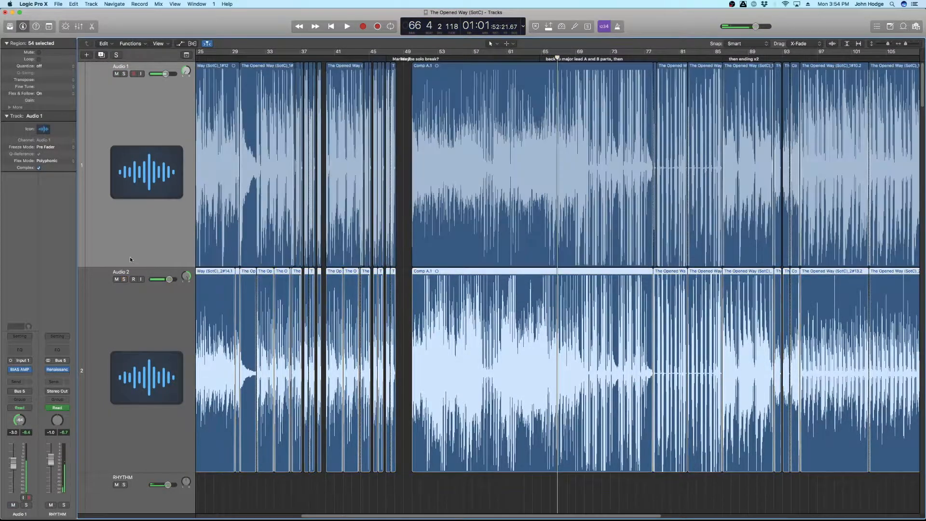
Step: Insert a Match EQ plugin into an empty effect slot on Audio 1's channel strip
left_click(120, 274)
left_click(32, 370)
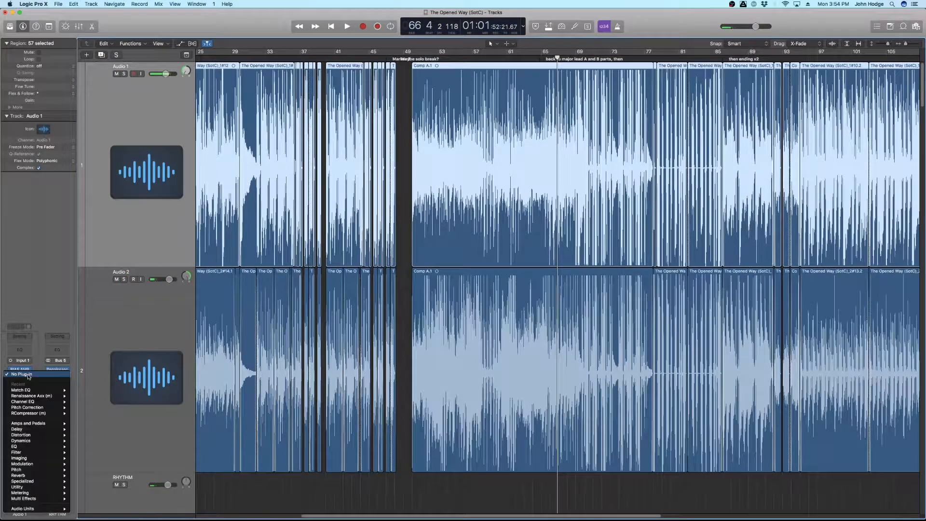
mouse_move(43, 447)
mouse_move(121, 457)
left_click(155, 458)
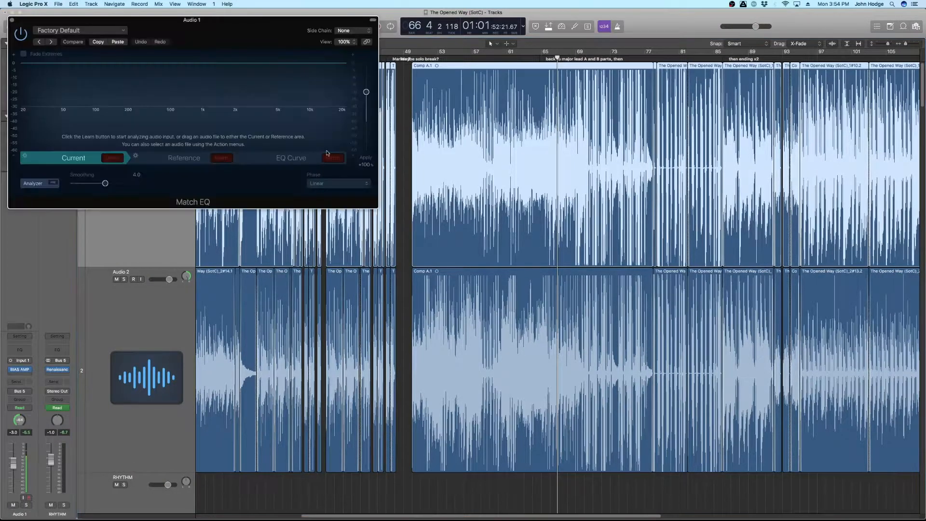
left_click_drag(198, 25, 490, 188)
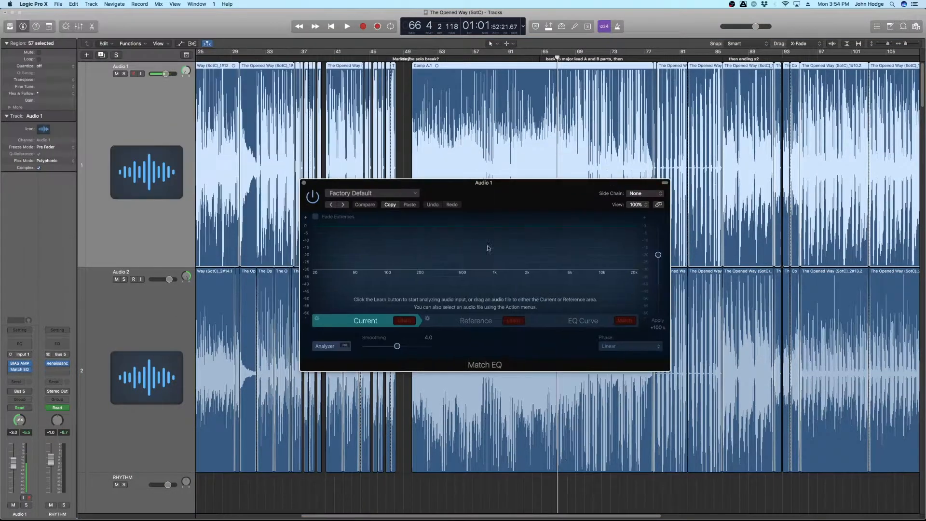
Step: Set a cycle range over bars 53 to 73 covering the Comp A.1 section
left_click(134, 140)
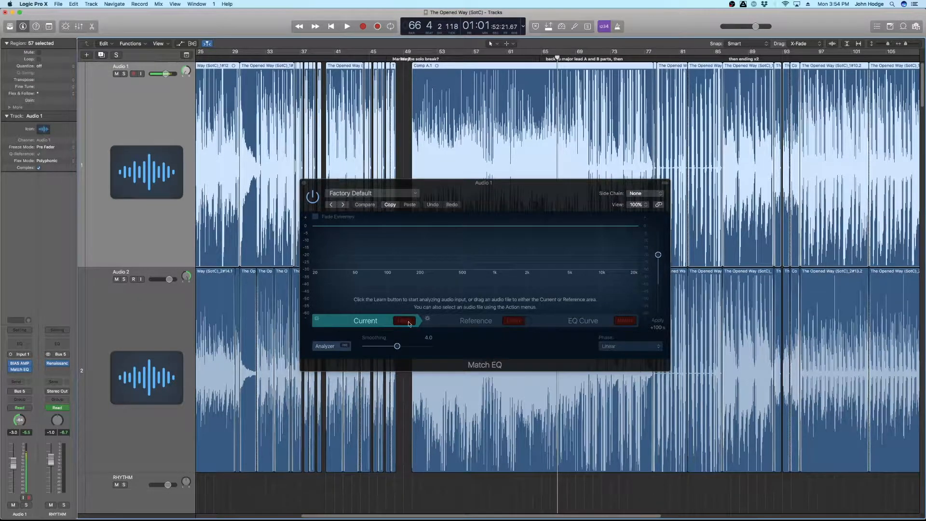
left_click(438, 58)
left_click_drag(432, 52, 636, 51)
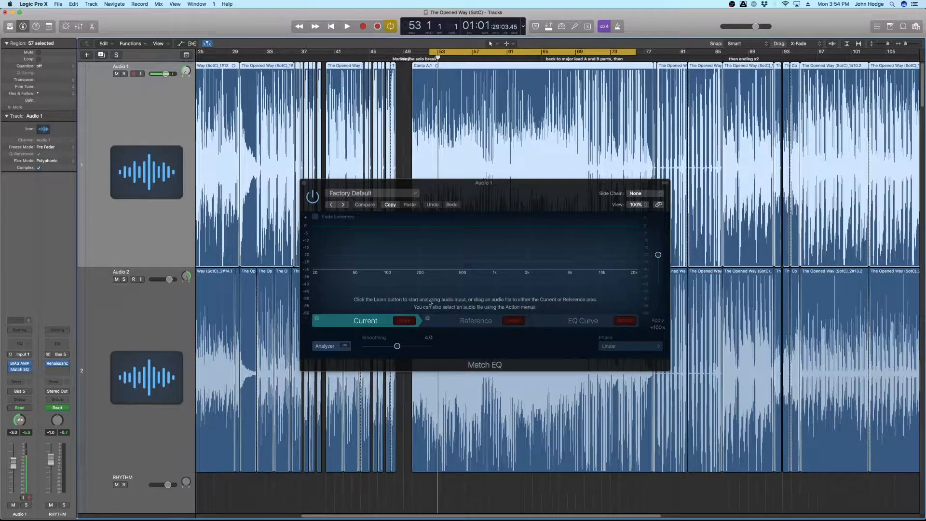
Step: Learn Match EQ's Current spectrum from Audio 1 by playing the soloed track over the cycle range
left_click(335, 347)
left_click(328, 348)
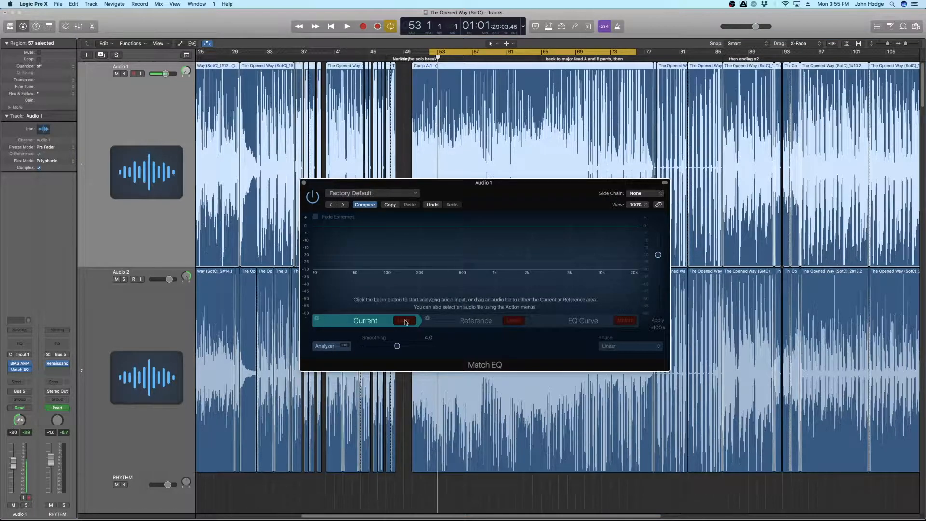
left_click(404, 320)
key("space")
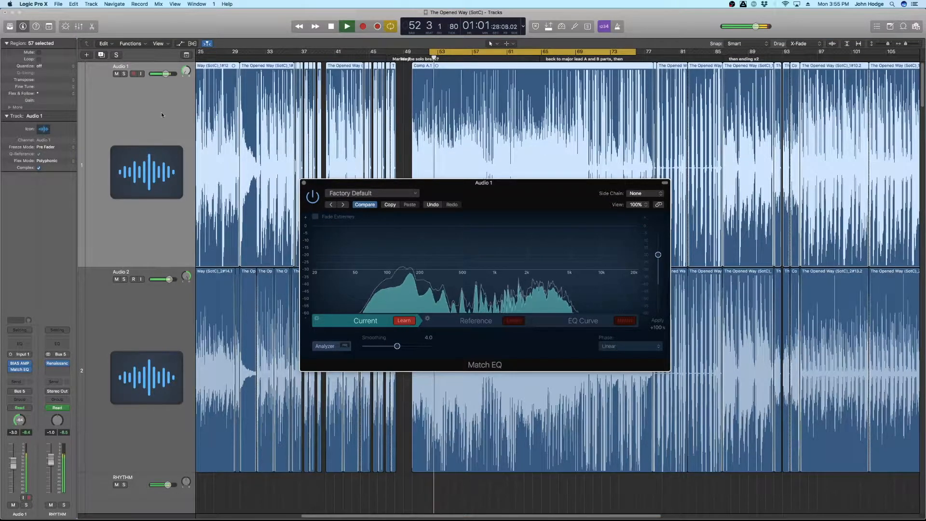
left_click(123, 74)
key("space")
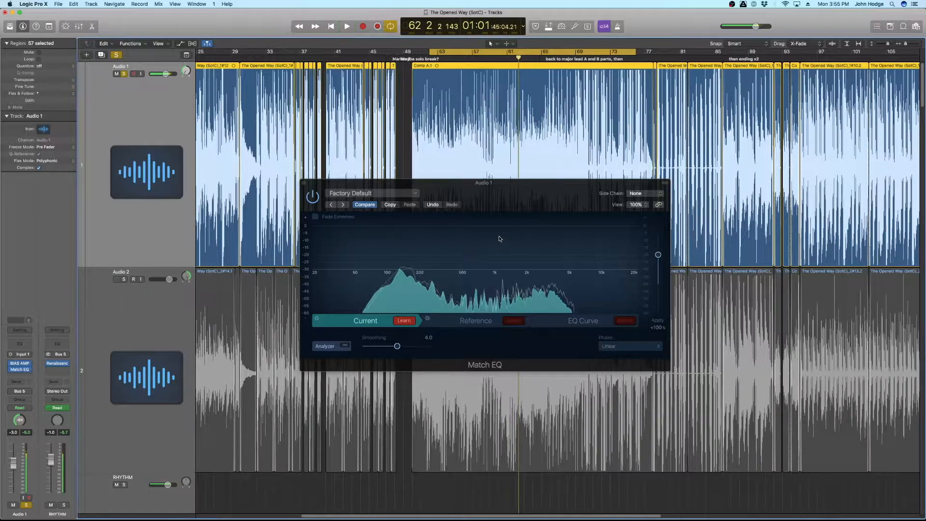
Step: Select Match EQ's Reference section and set the side chain source to Audio 2
left_click(449, 320)
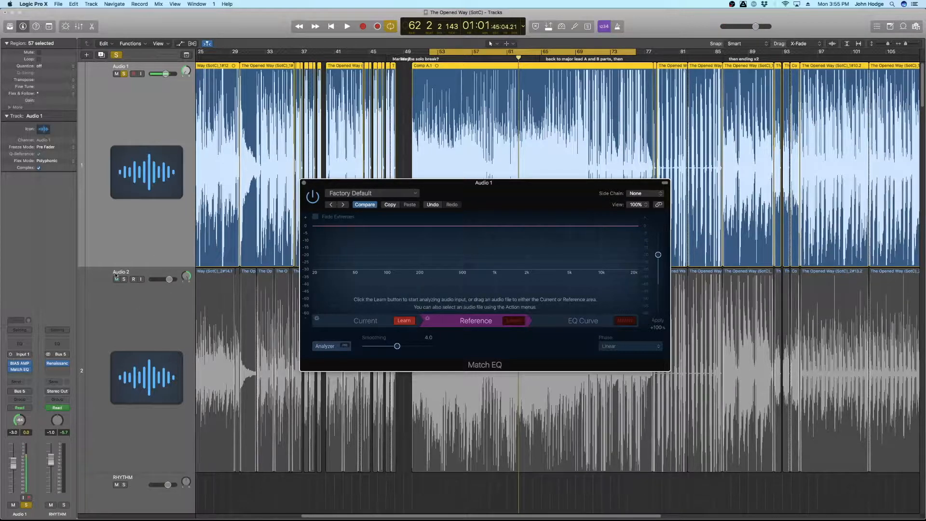
left_click(650, 195)
left_click(638, 205)
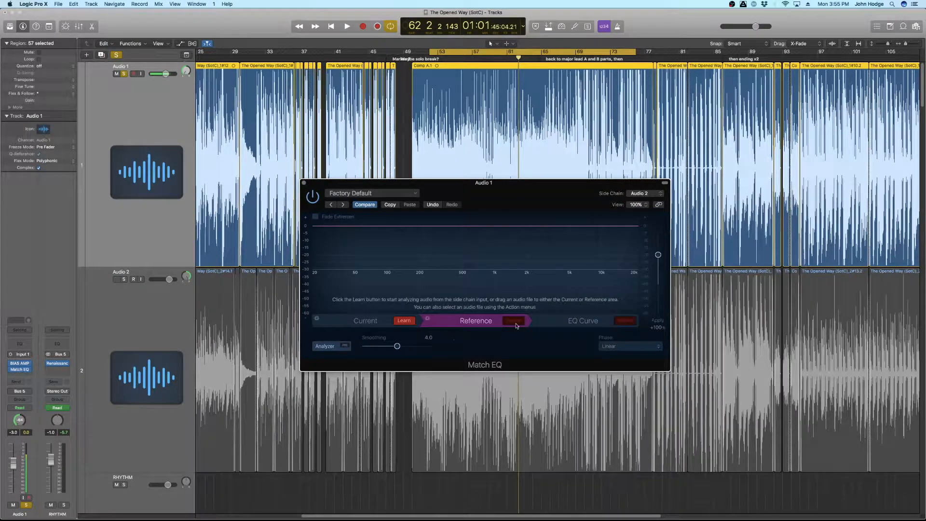
Step: Try learning the Reference spectrum from Audio 2 while switching solo between the tracks
left_click(124, 280)
left_click(124, 74)
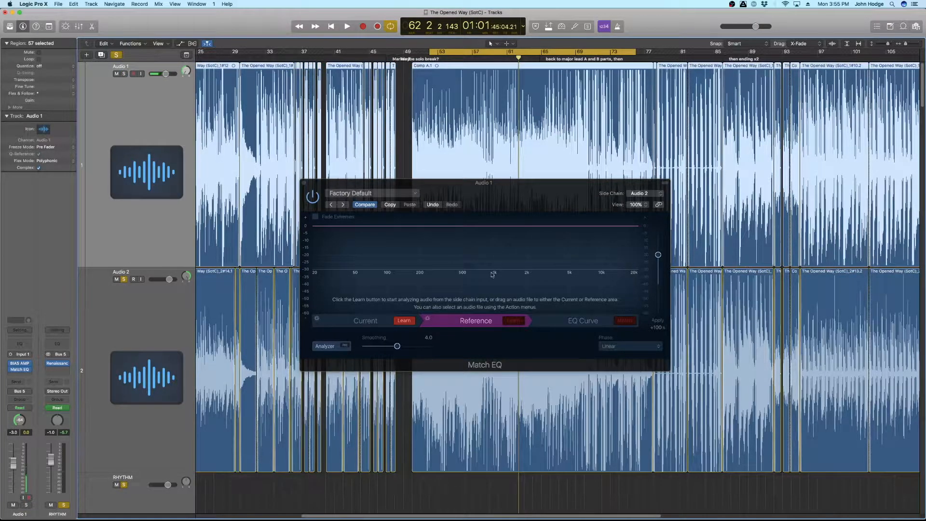
left_click(513, 320)
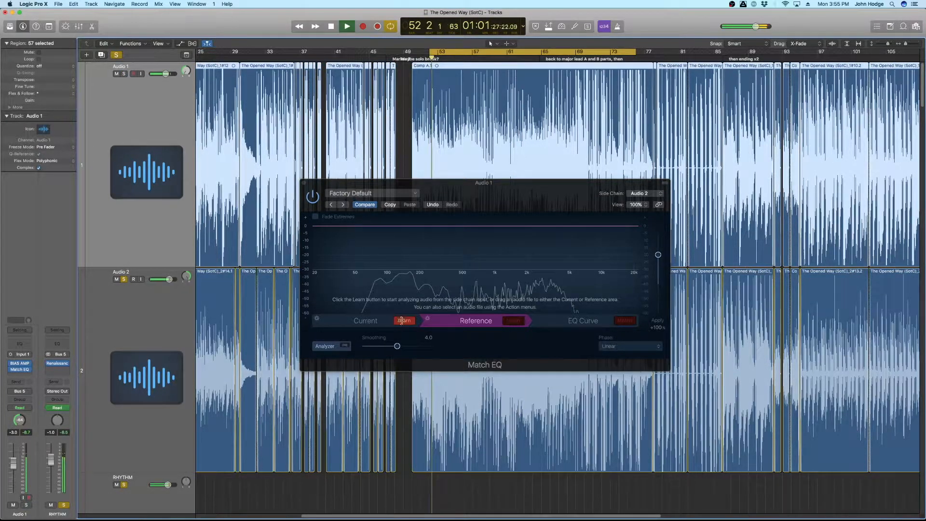
left_click(124, 279)
left_click(124, 279)
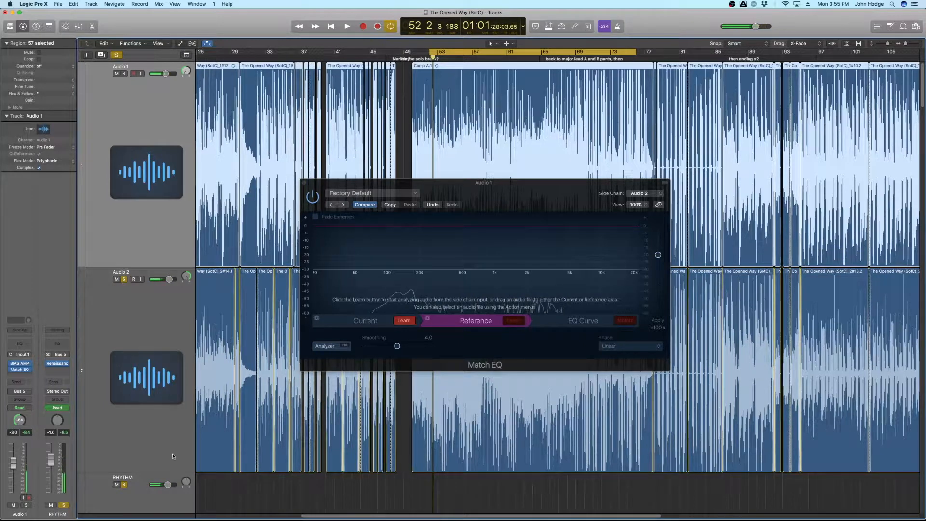
Step: Learn the Reference spectrum from the soloed Audio 2 track over the cycle range, then return to the Current section
left_click(116, 54)
left_click(124, 279)
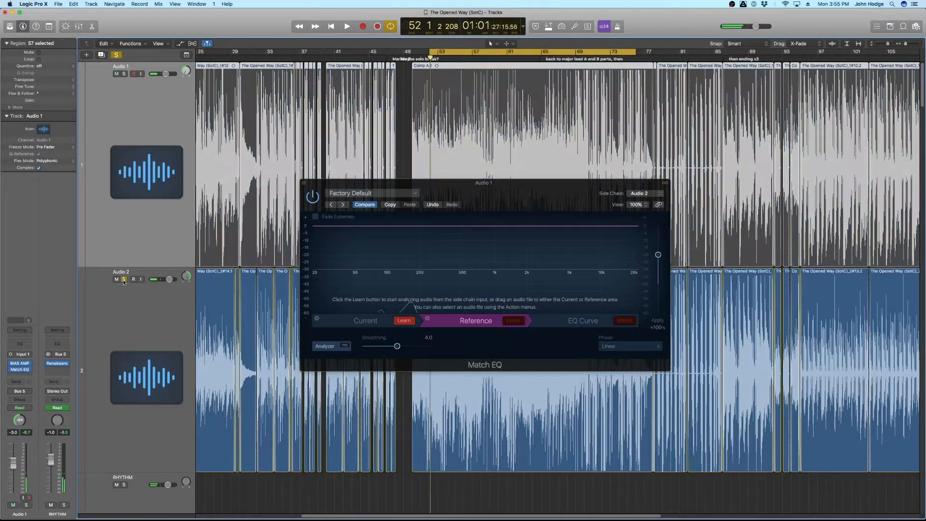
left_click(128, 304)
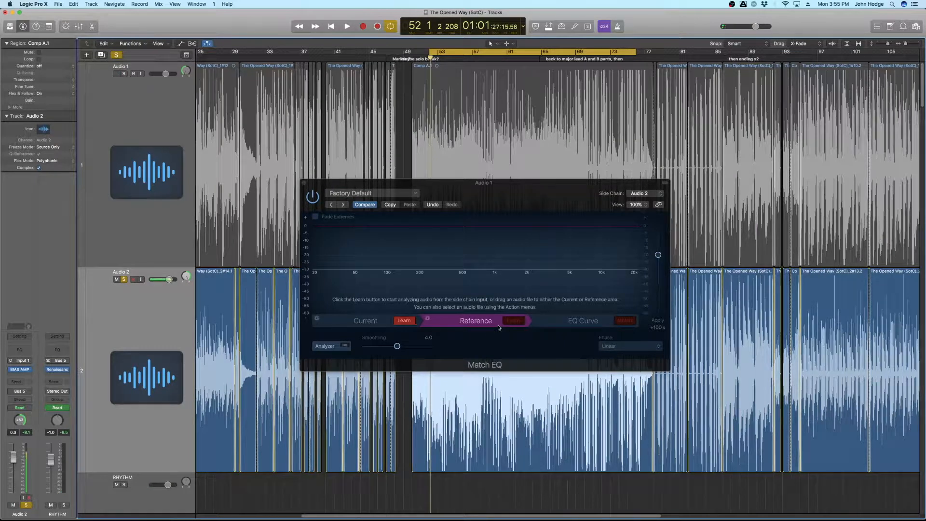
left_click(514, 321)
key("space")
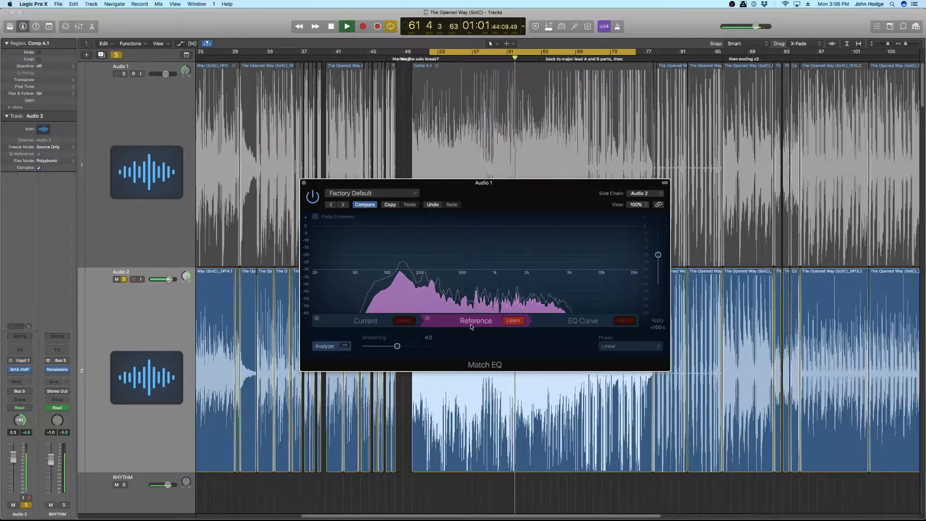
key("space")
left_click(354, 321)
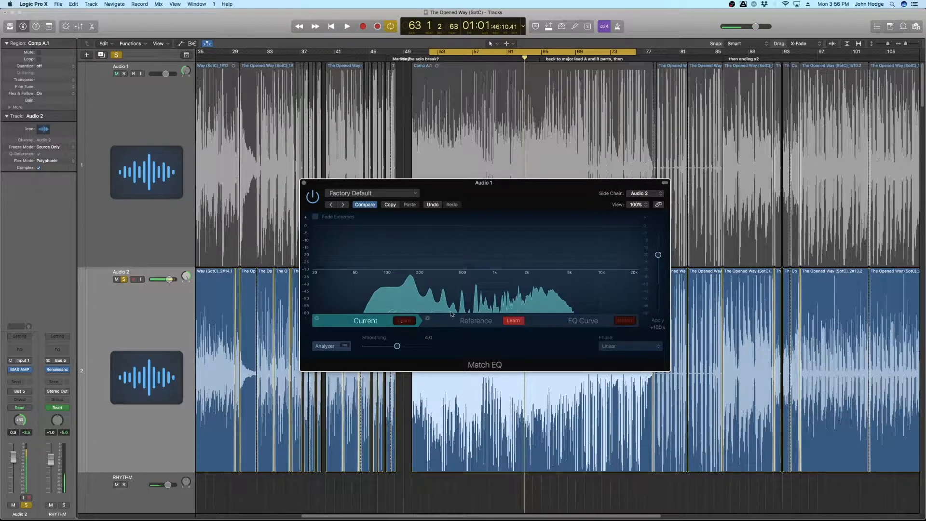
Step: Select the Audio 1 track and generate the matching EQ curve from the learned Current and Reference spectra
left_click(102, 201)
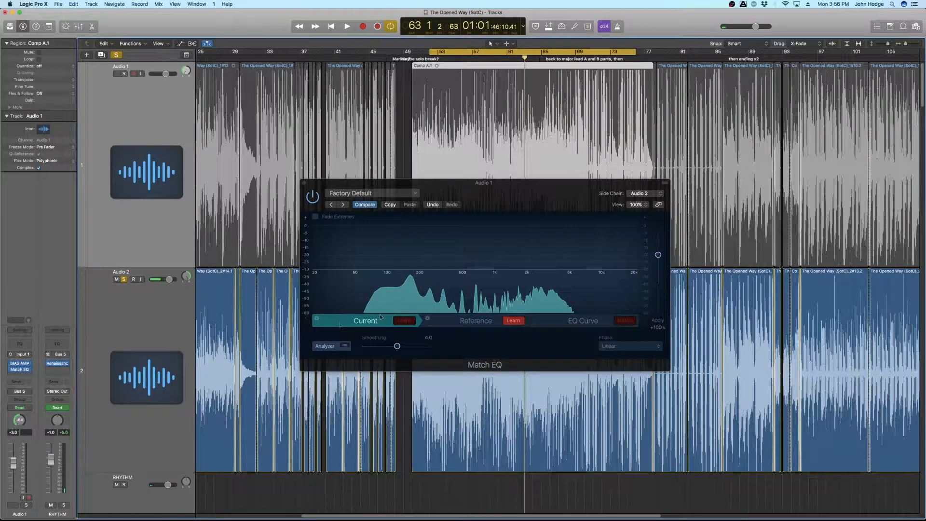
left_click(474, 324)
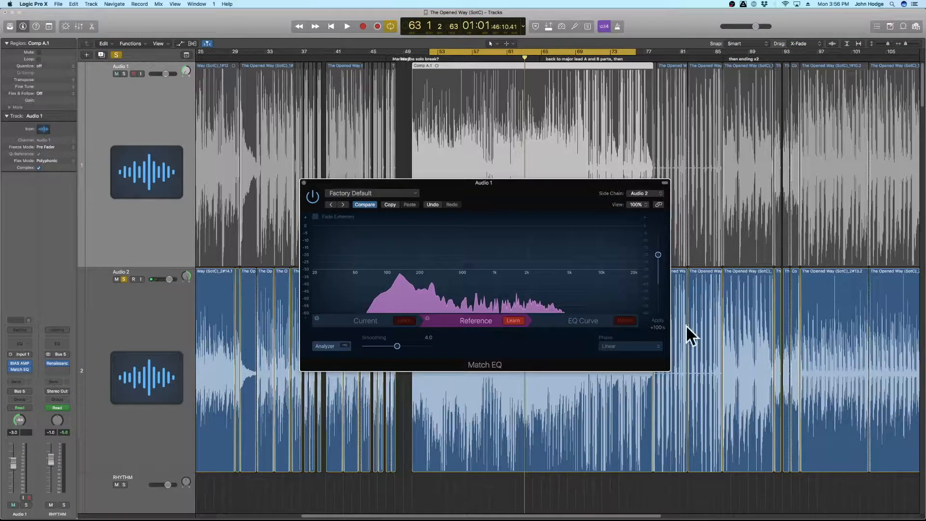
left_click(609, 322)
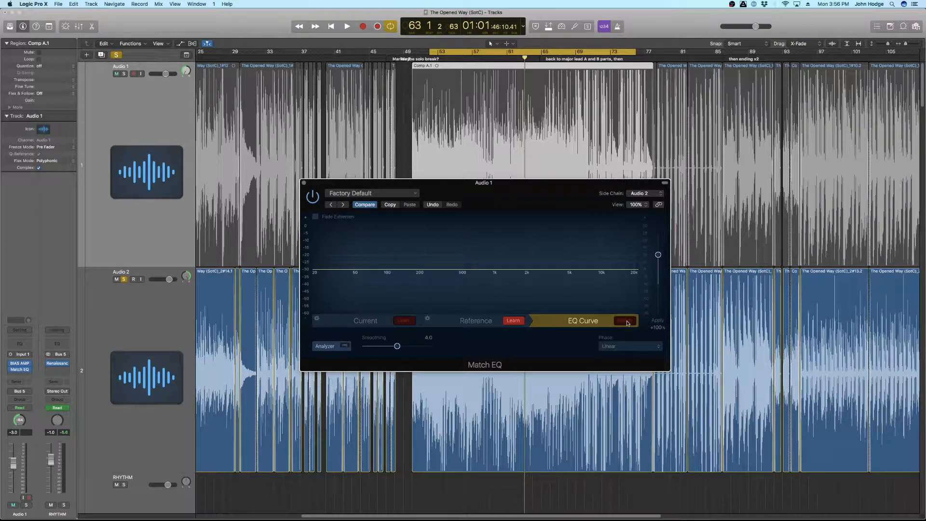
left_click(625, 322)
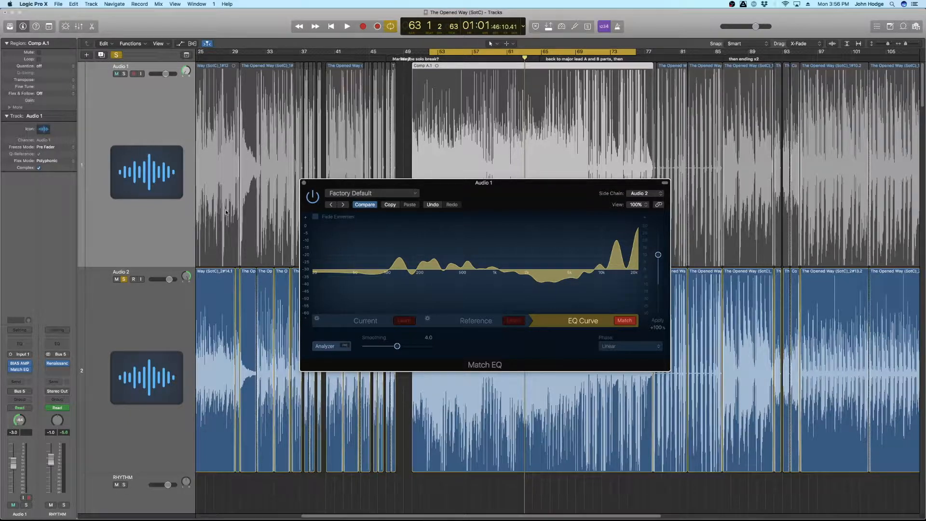
Step: Review the Current, Reference and EQ Curve sections of Match EQ in turn
left_click(357, 321)
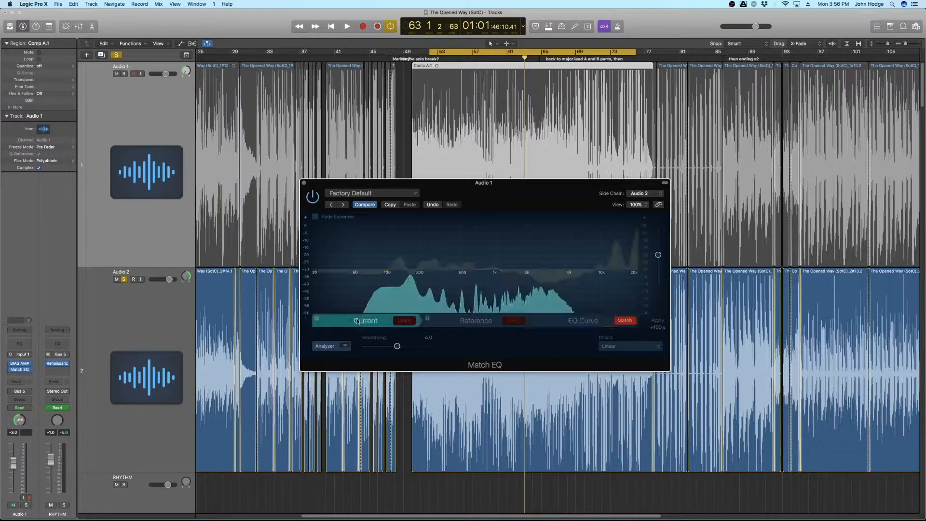
left_click(475, 323)
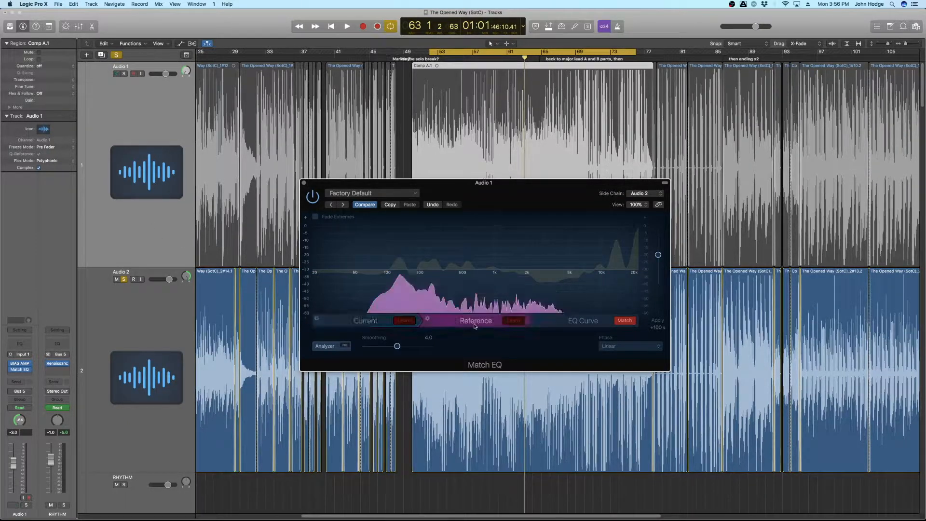
left_click(591, 326)
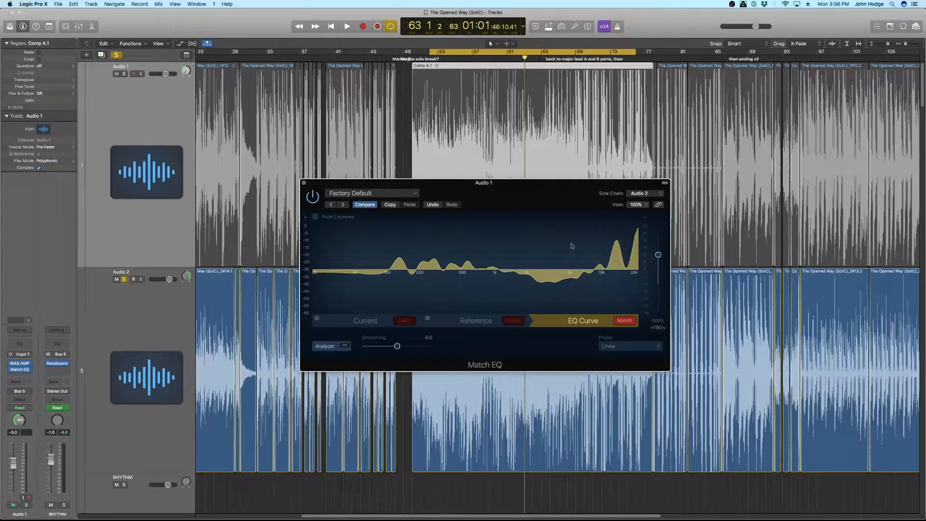
Step: Move the solo from Audio 2 to Audio 1 and play the track to audition the matched EQ
left_click(123, 279)
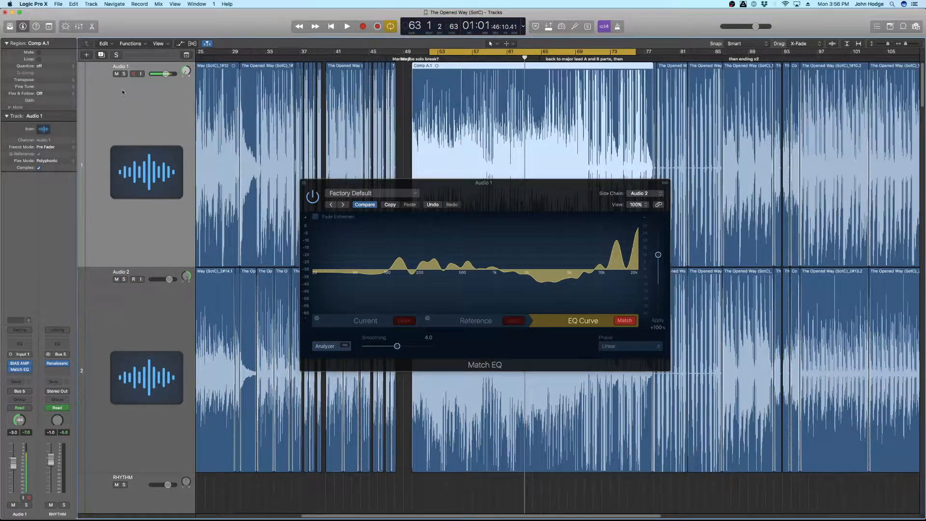
left_click(123, 74)
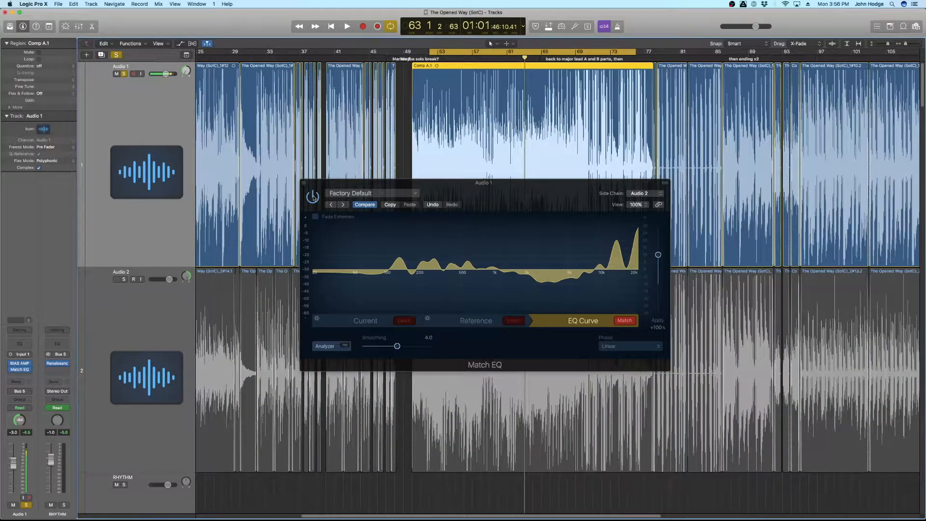
left_click(314, 198)
key("space")
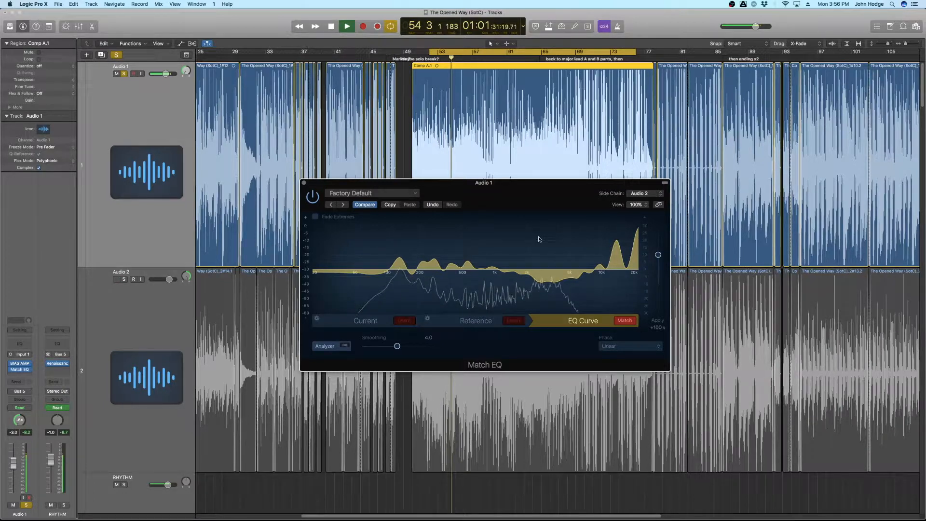
key("space")
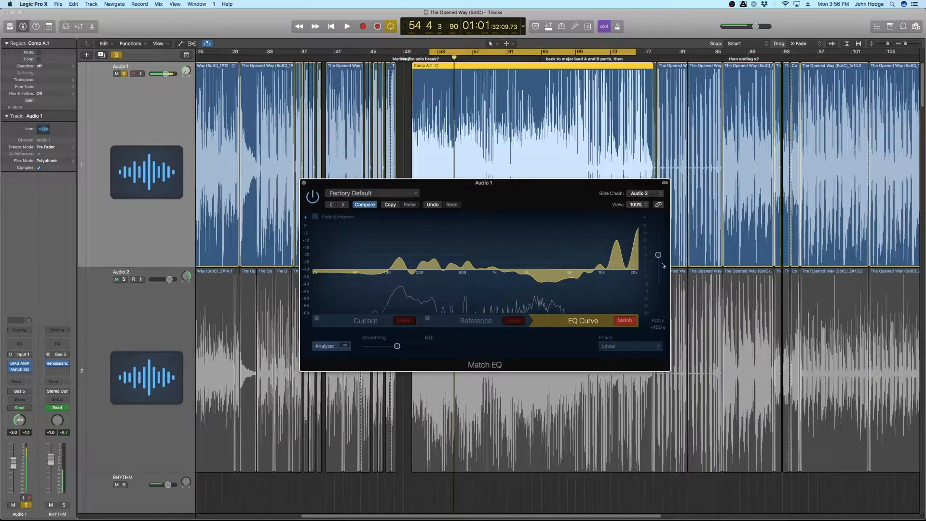
Step: Lower Match EQ's Apply amount to about +23% while playing back Audio 1
left_click_drag(658, 255, 658, 279)
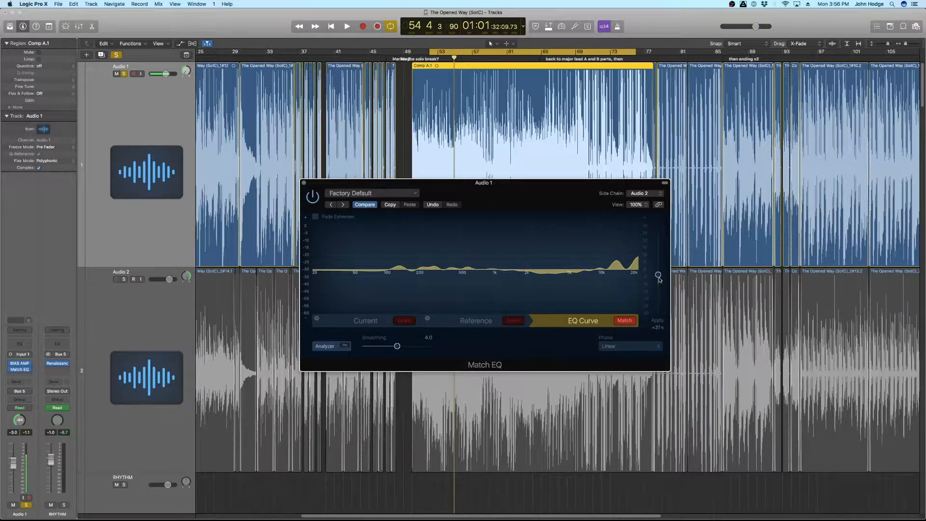
key("space")
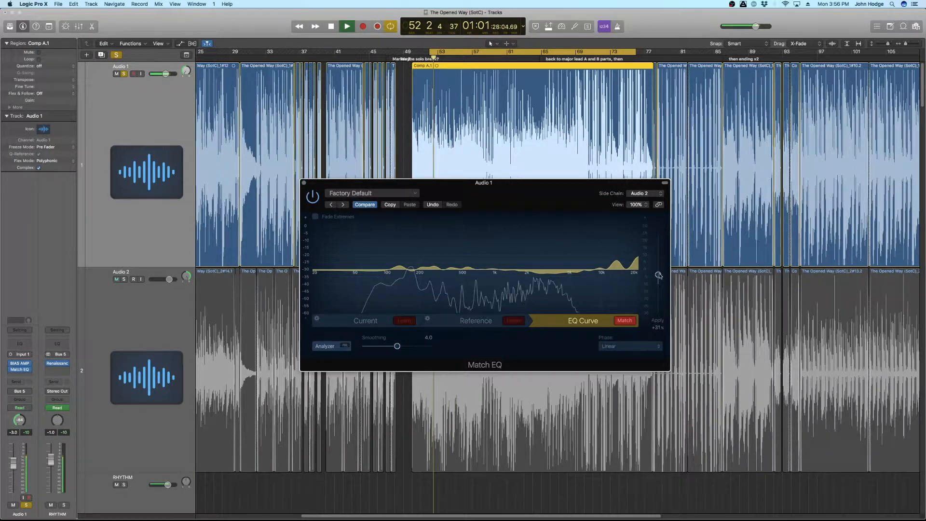
left_click_drag(659, 279, 660, 281)
key("space")
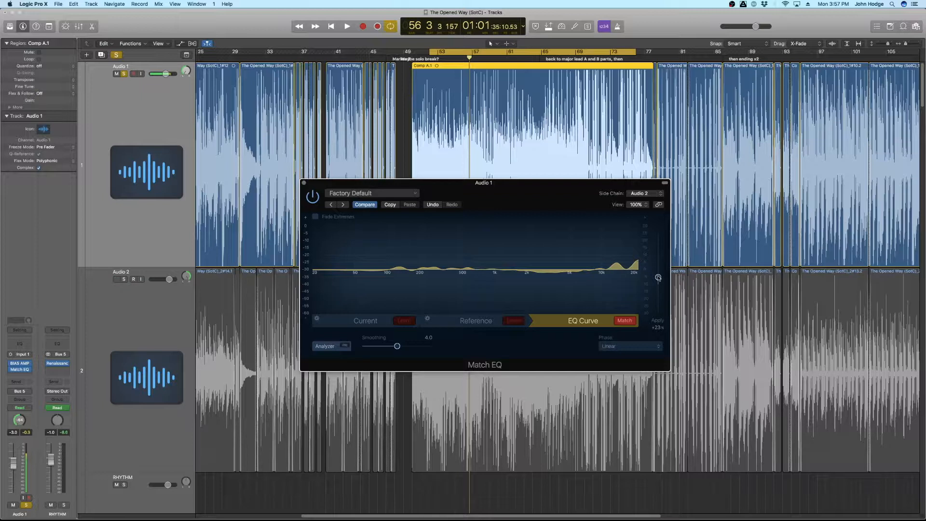
Step: Adjust the Apply amount to about -14% while auditioning Audio 1 during playback
left_click_drag(658, 278, 658, 299)
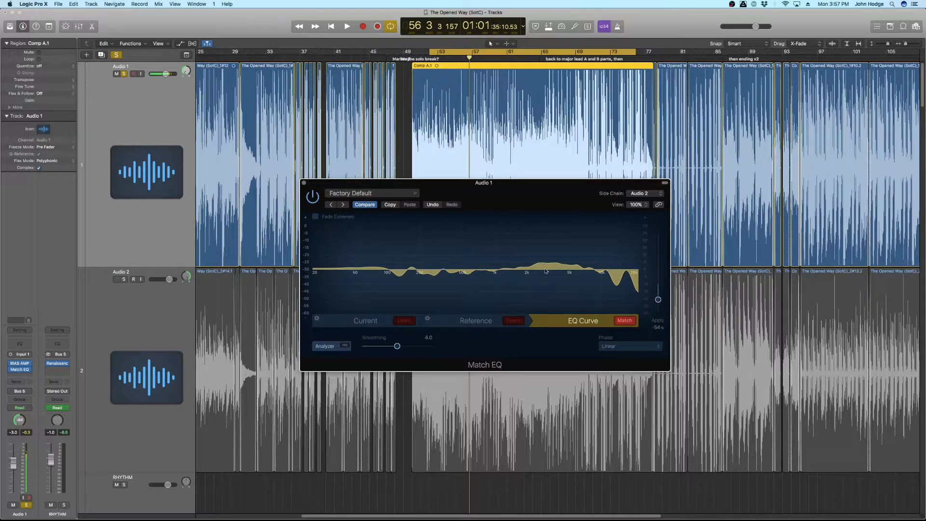
mouse_move(659, 300)
left_mouse_down()
mouse_move(659, 259)
mouse_move(658, 288)
left_mouse_up()
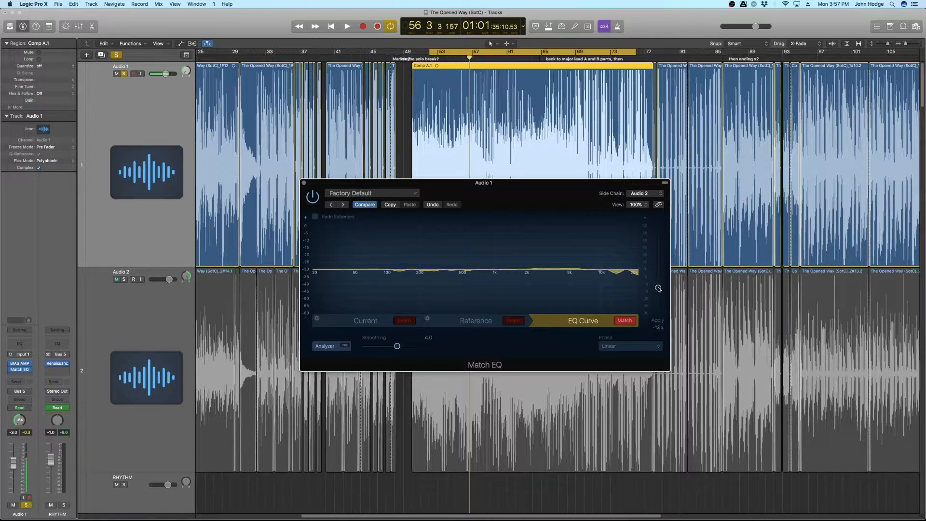
mouse_move(659, 288)
left_mouse_down()
mouse_move(659, 255)
mouse_move(662, 288)
left_mouse_up()
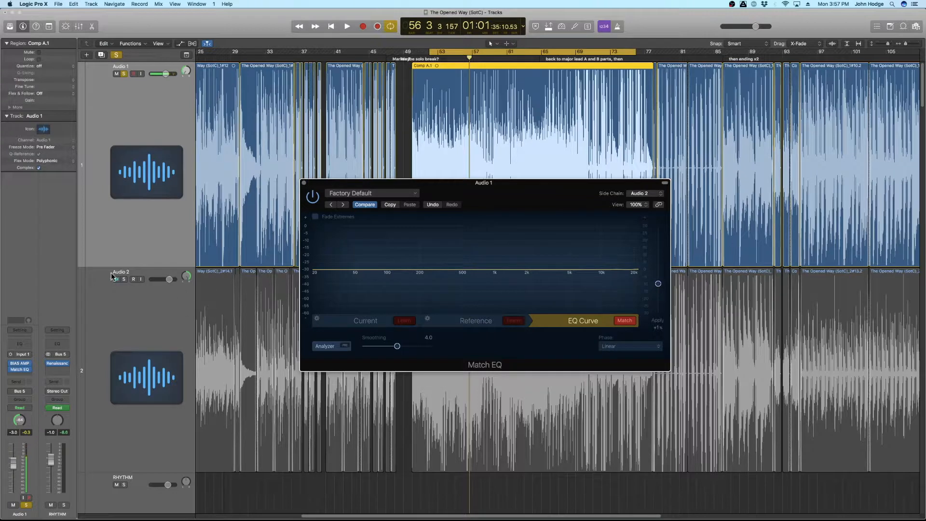
key("space")
left_click_drag(659, 285, 659, 289)
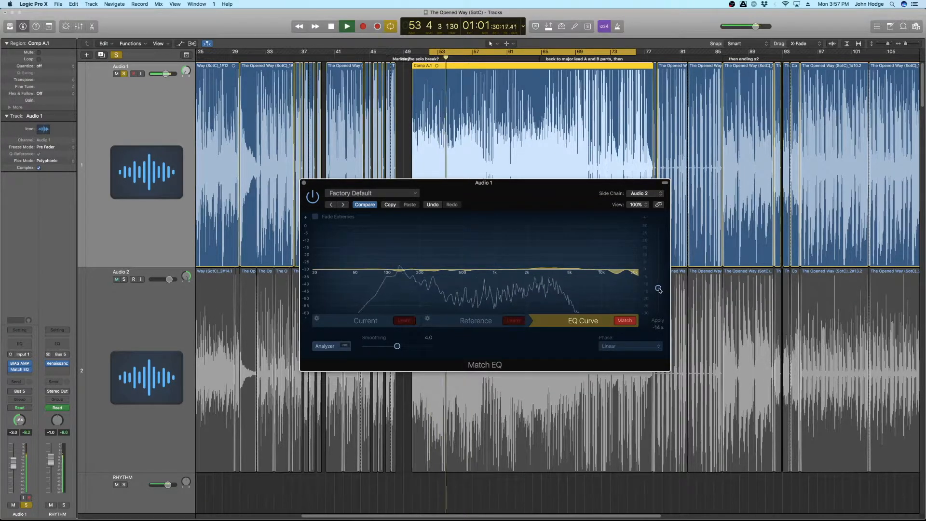
key("space")
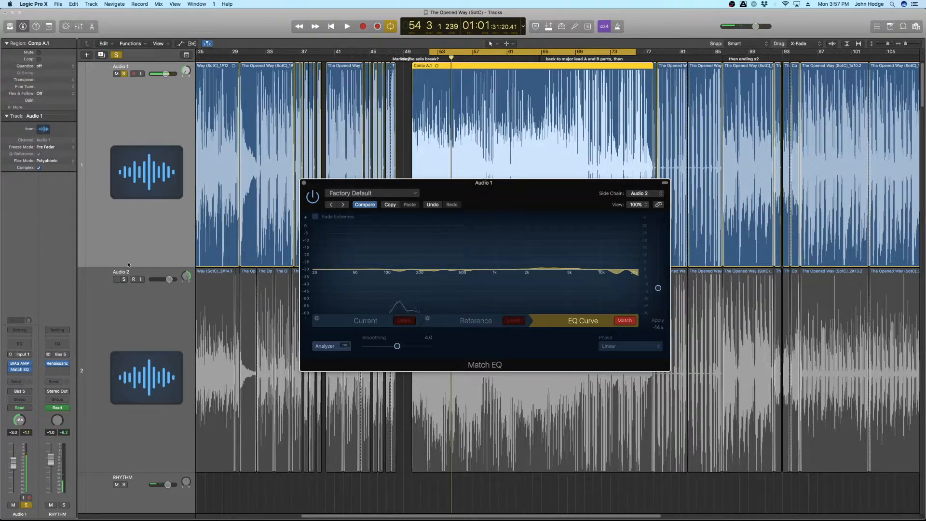
Step: Solo Audio 2 together with Audio 1 and set the Apply amount to about -38% during playback
key("Down")
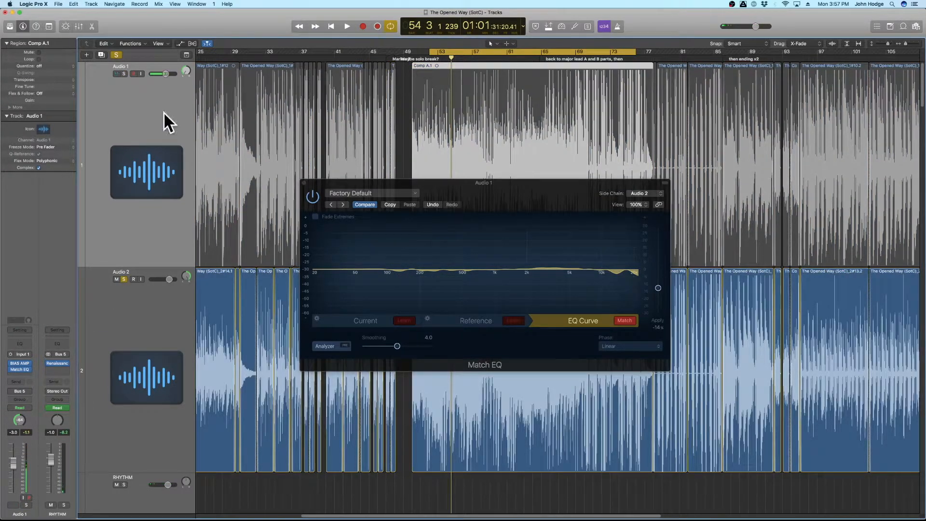
left_click(124, 74)
mouse_move(657, 288)
left_mouse_down()
mouse_move(659, 256)
mouse_move(658, 283)
left_mouse_up()
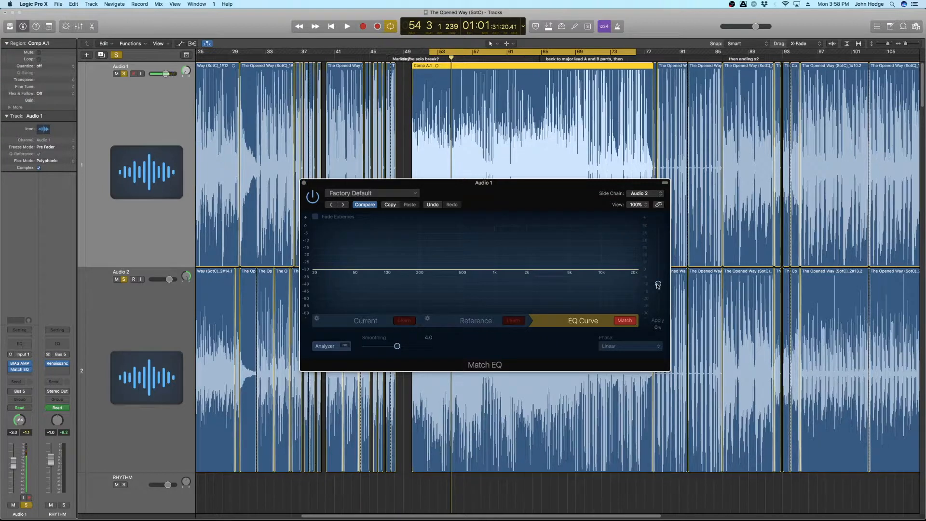
key("space")
left_click_drag(659, 287, 659, 294)
key("space")
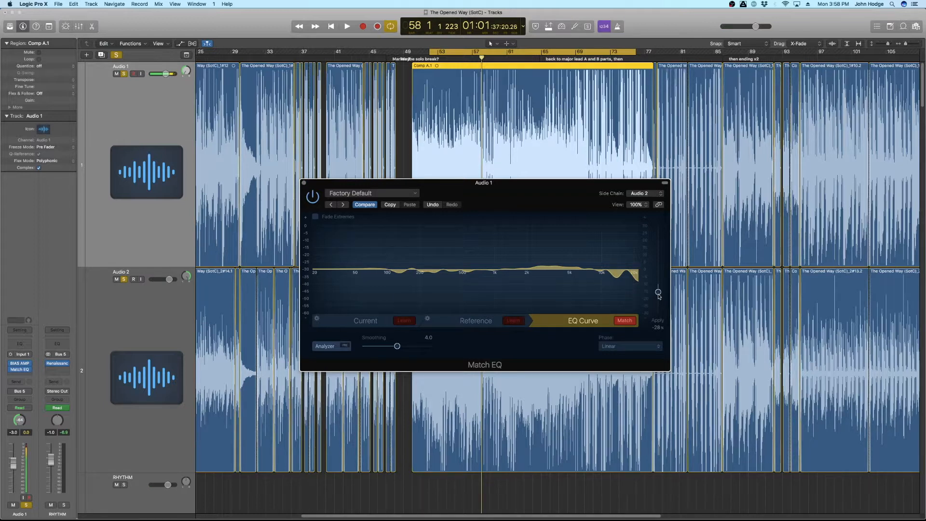
Step: Sweep the Apply amount between about -48% and +10% while playing both soloed tracks
left_click_drag(658, 295, 661, 286)
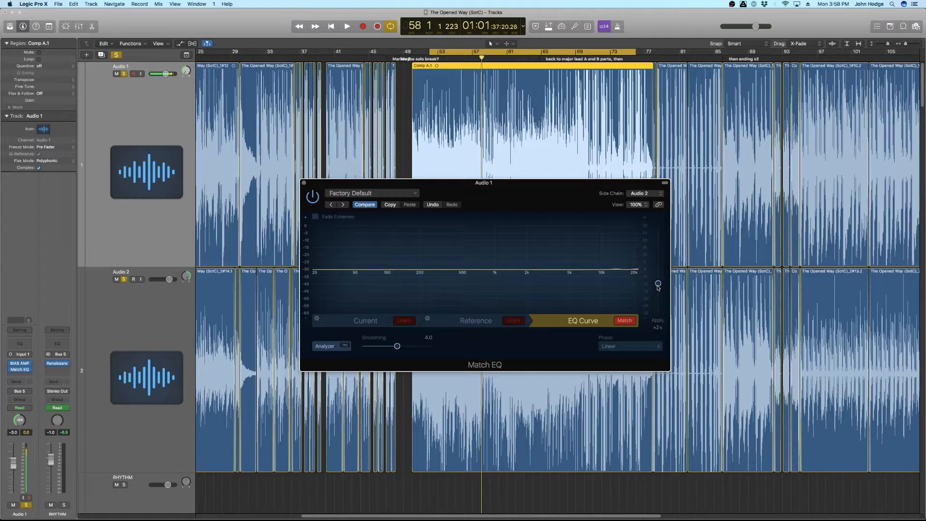
left_click_drag(657, 286, 660, 285)
key("space")
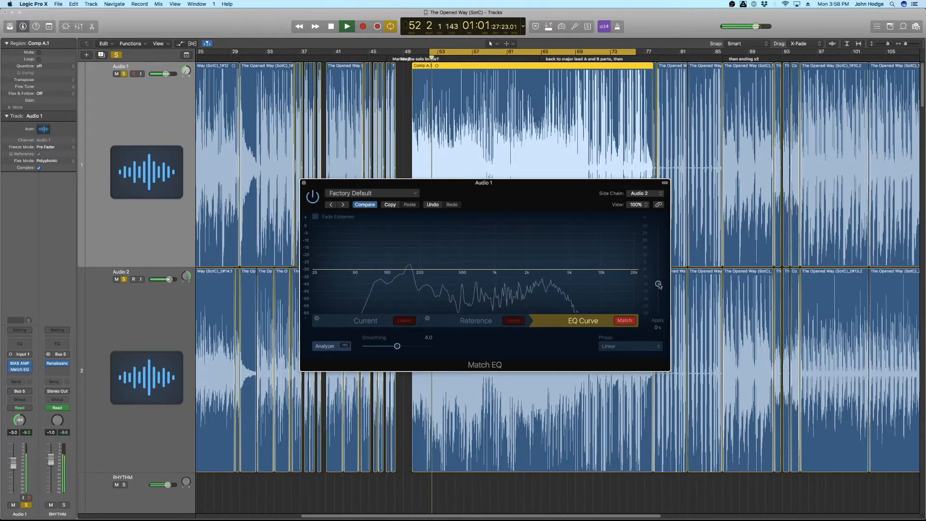
left_click_drag(658, 285, 657, 298)
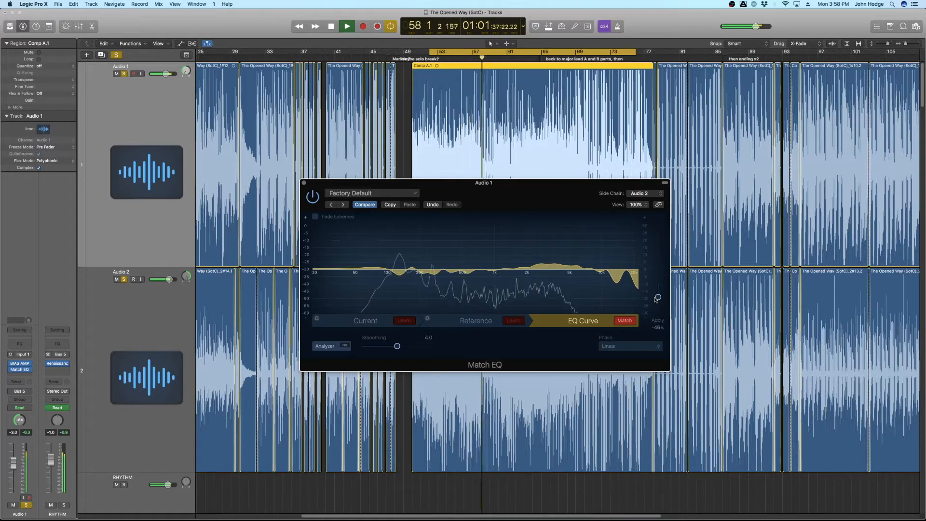
left_click_drag(656, 298, 652, 287)
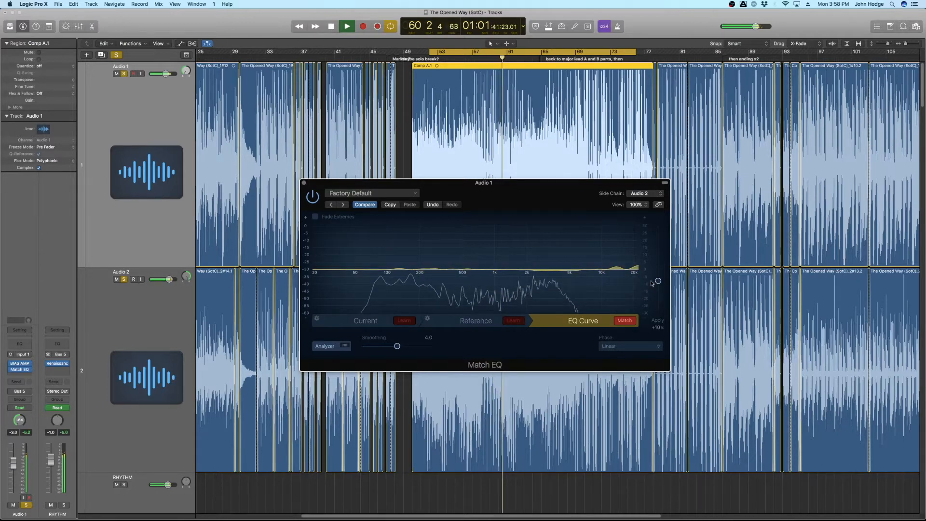
left_click_drag(651, 286, 652, 264)
key("space")
Step: Set the Apply amount to about -20% and audition both tracks with playback
left_click_drag(658, 263, 658, 292)
key("space")
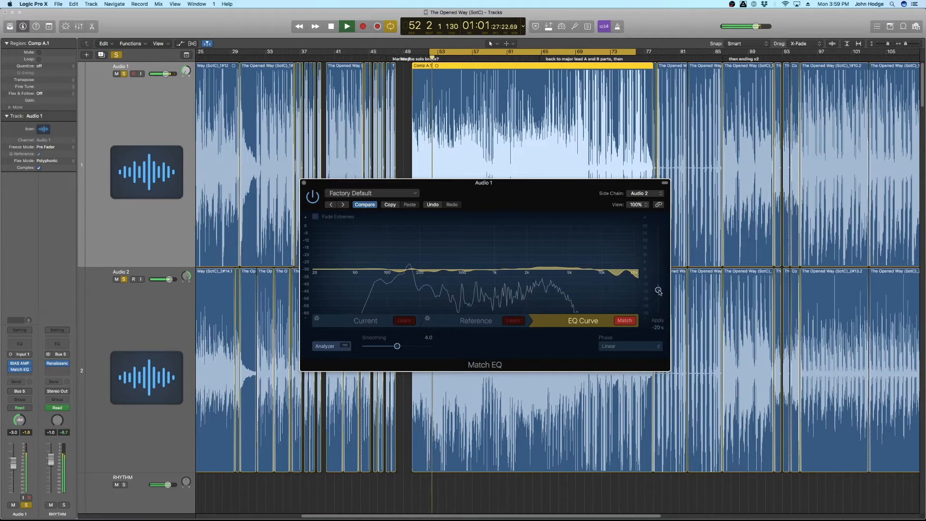
mouse_move(659, 291)
left_mouse_down()
mouse_move(657, 318)
mouse_move(657, 289)
left_mouse_up()
key("space")
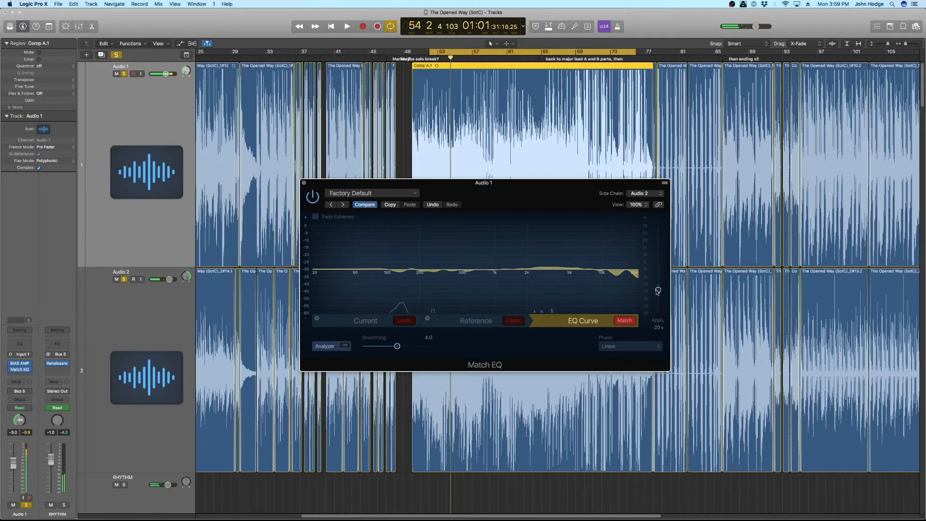